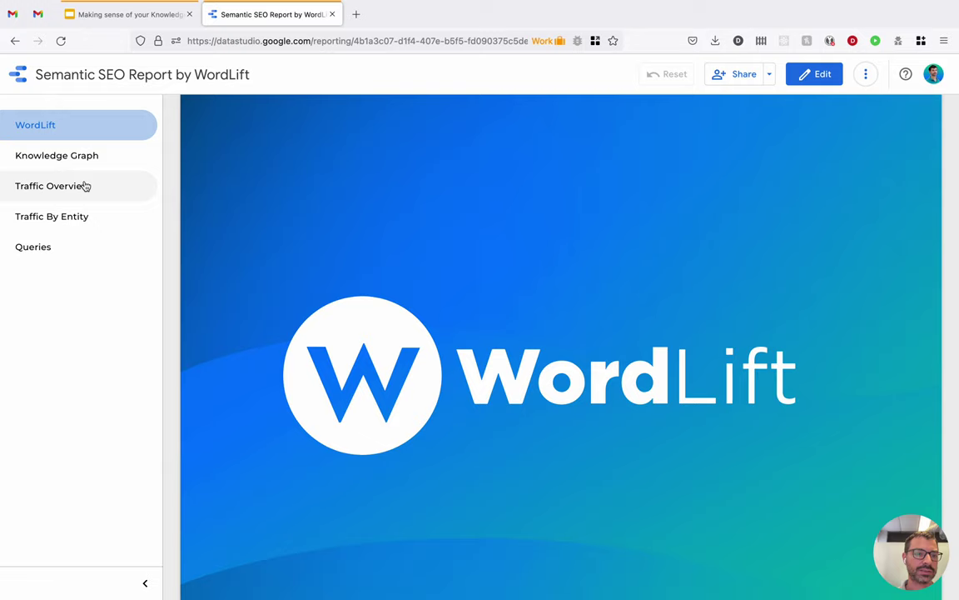
# - Open the Knowledge Graph page and scroll through its Entities table, counts and type breakdown
pyautogui.click(88, 158)
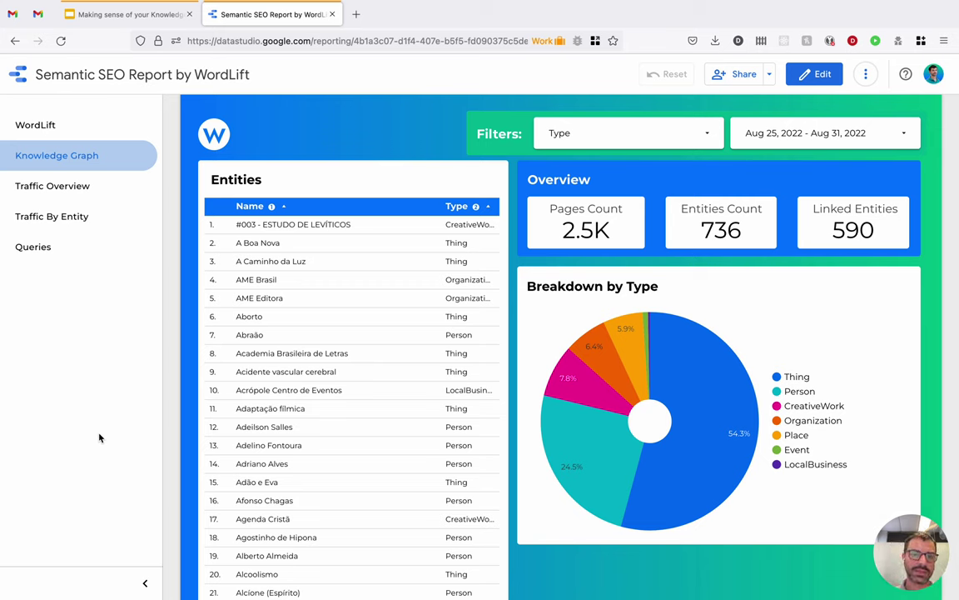
pyautogui.scroll(-2, 306, 445)
pyautogui.scroll(-3, 306, 445)
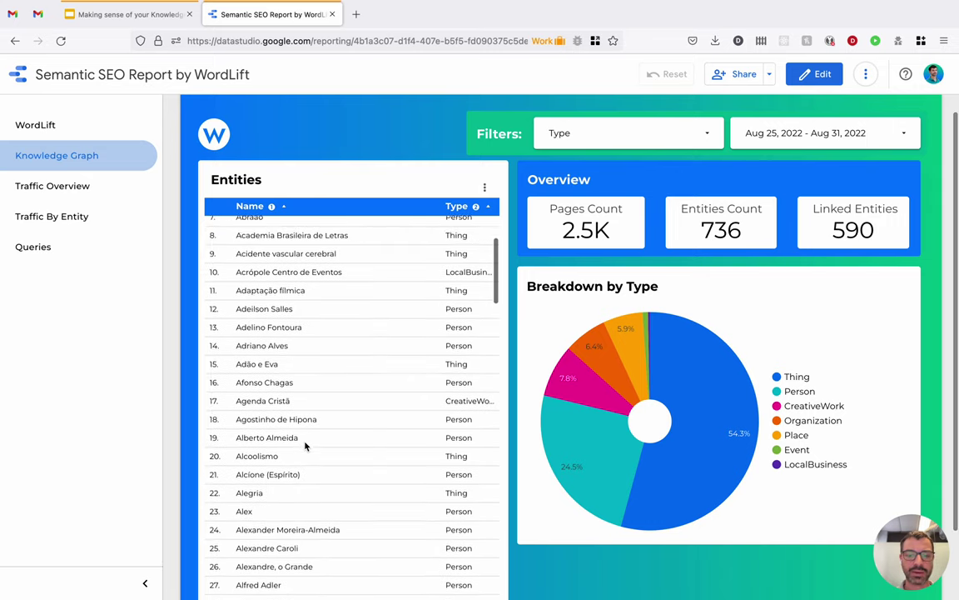
pyautogui.scroll(2, 305, 447)
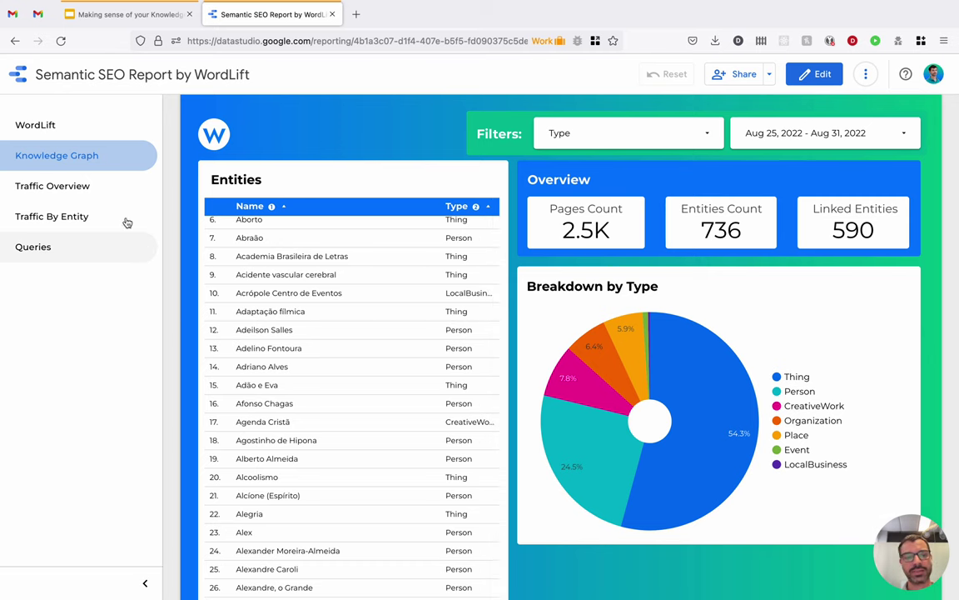
# - Open Traffic Overview and inspect the Impressions, Clicks, CTR and Average Position line charts
pyautogui.click(106, 189)
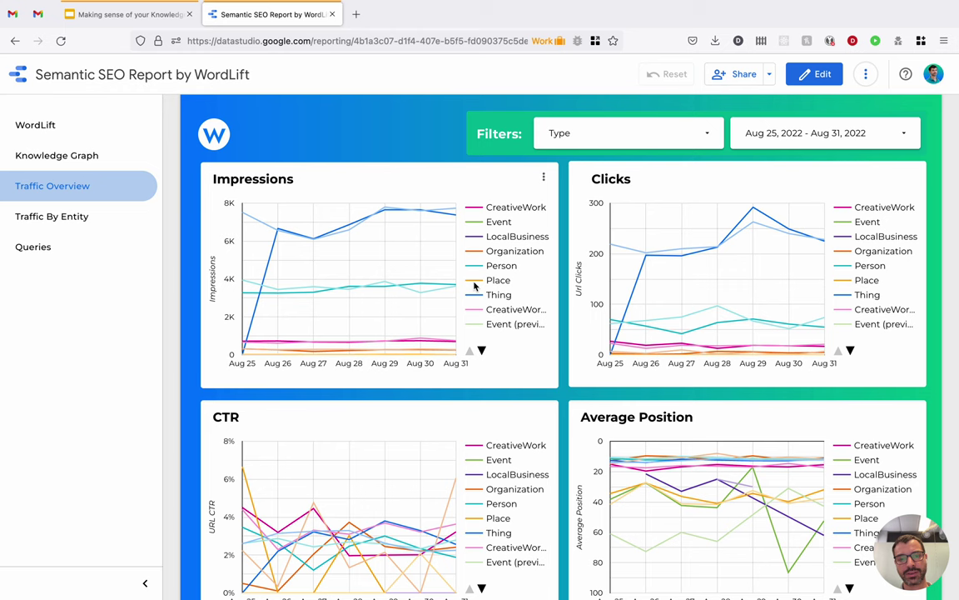
pyautogui.moveTo(444, 341)
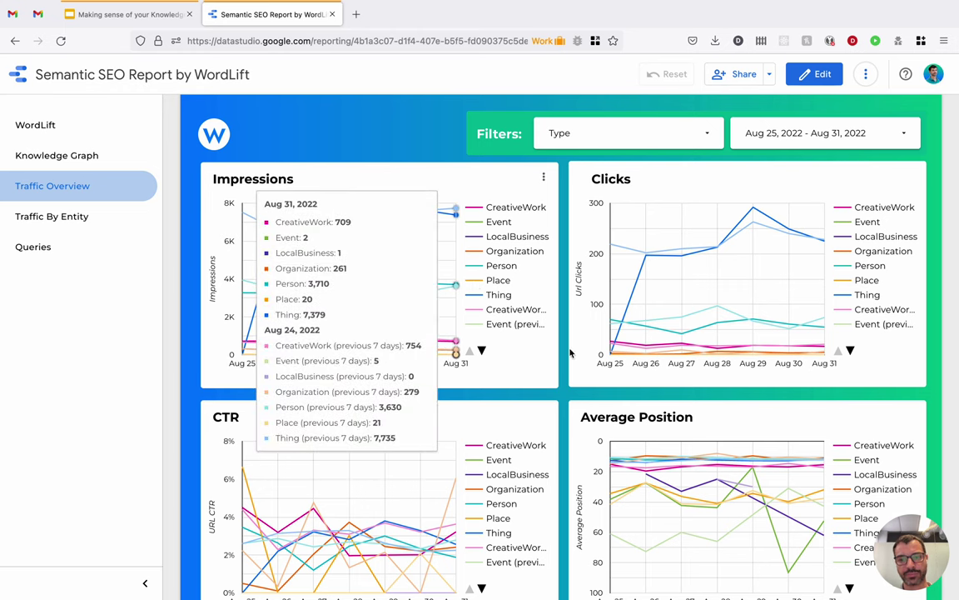
pyautogui.moveTo(676, 265)
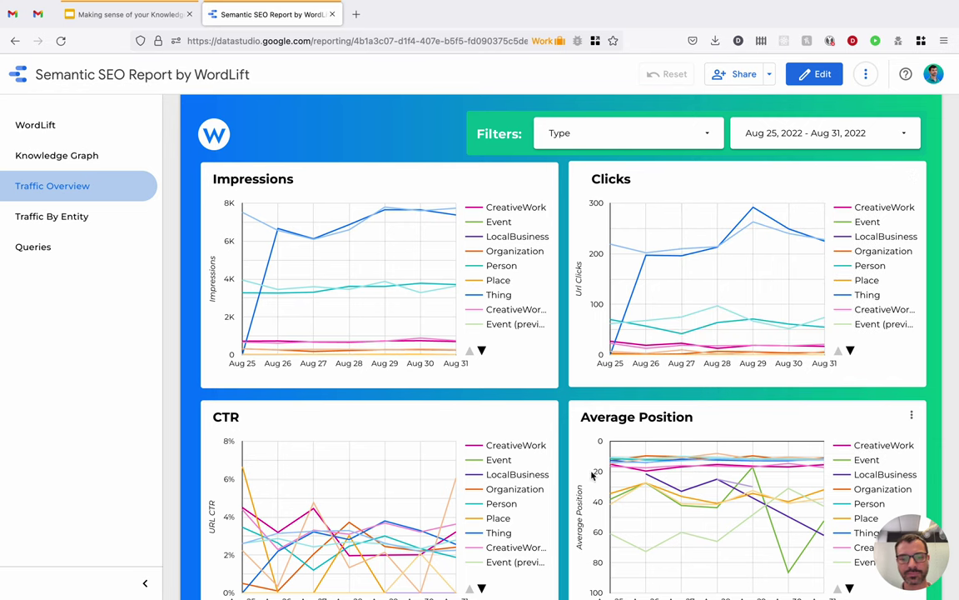
pyautogui.scroll(-2, 572, 503)
pyautogui.scroll(-3, 572, 503)
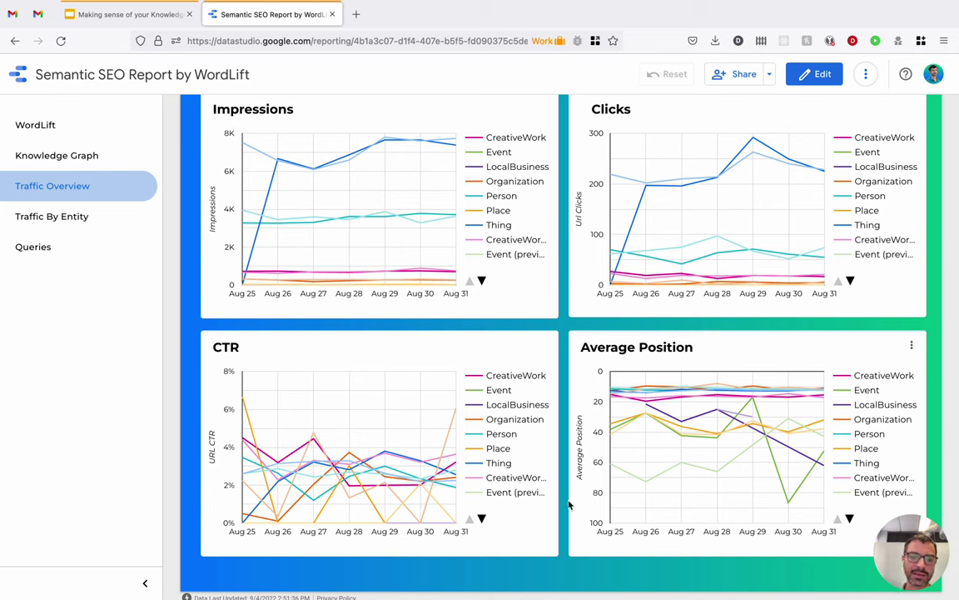
pyautogui.moveTo(409, 415)
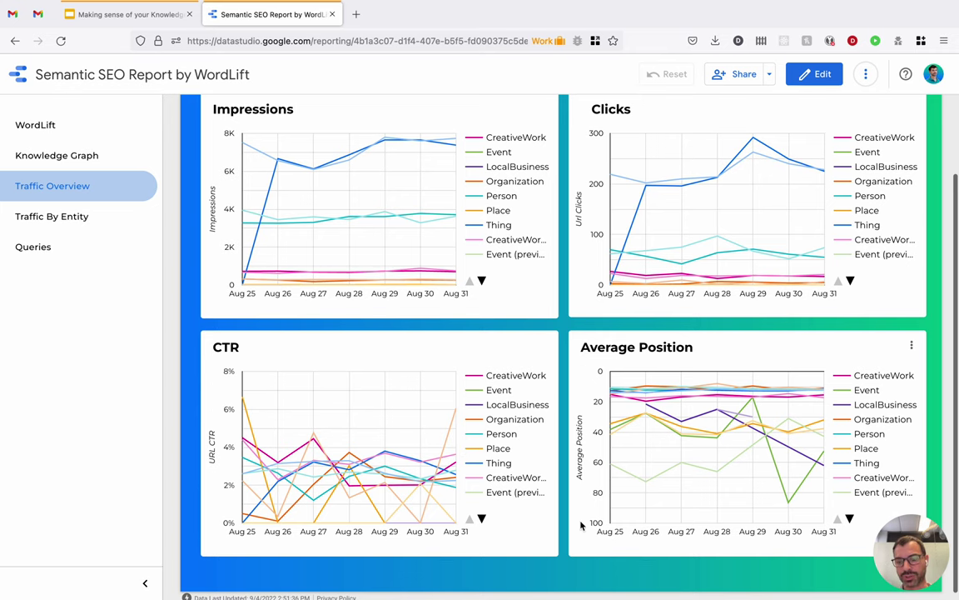
pyautogui.moveTo(720, 395)
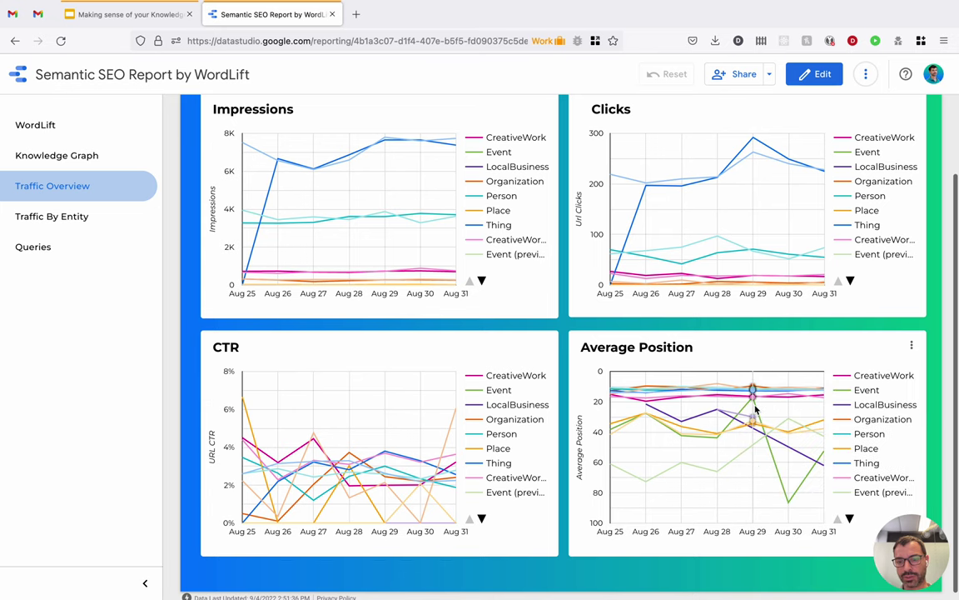
pyautogui.moveTo(772, 431)
pyautogui.moveTo(794, 460)
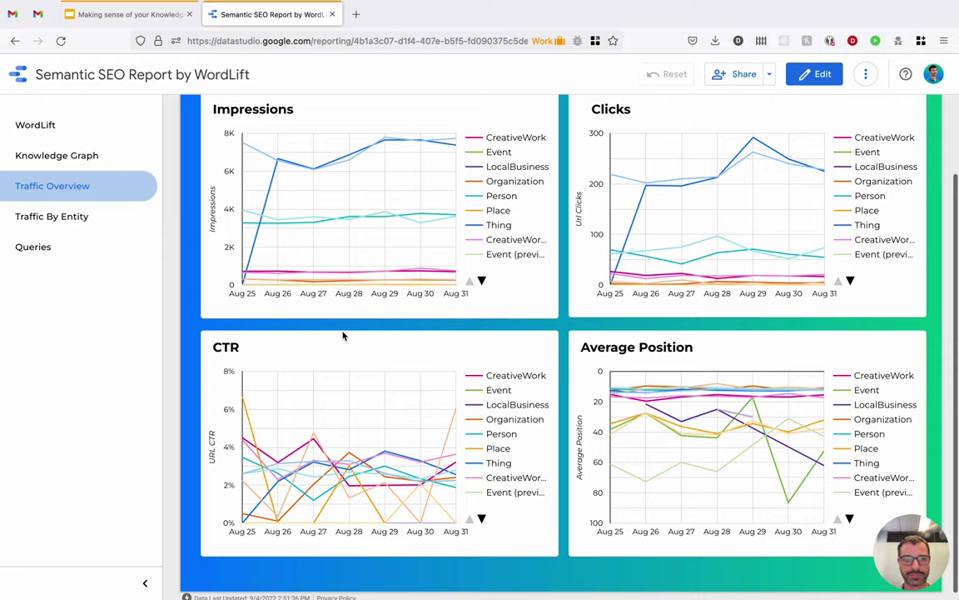
pyautogui.scroll(2, 190, 261)
# - Open Traffic By Entity and reload so the Traffic by Entity Type table loads
pyautogui.click(94, 217)
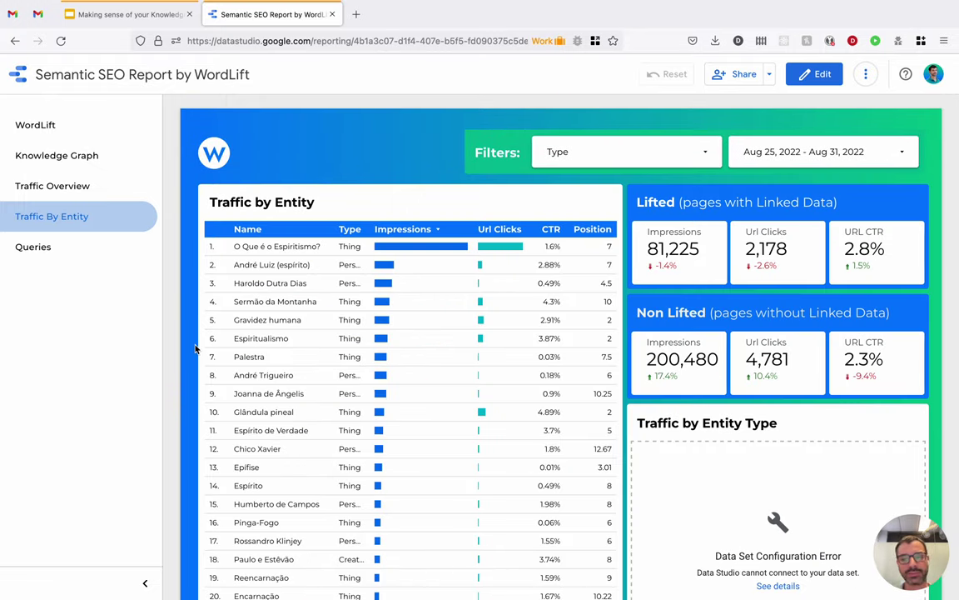
pyautogui.scroll(-2, 194, 350)
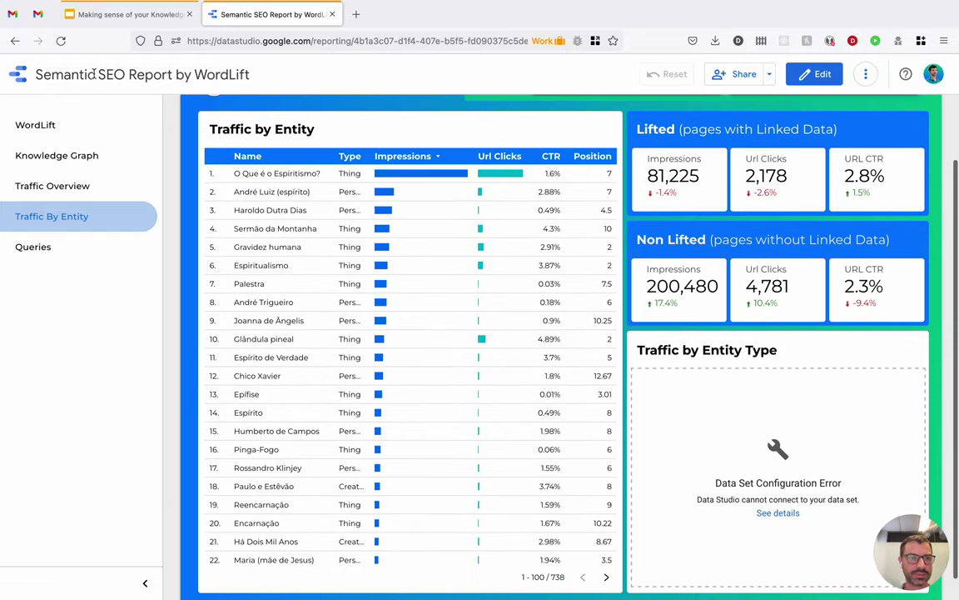
pyautogui.click(61, 41)
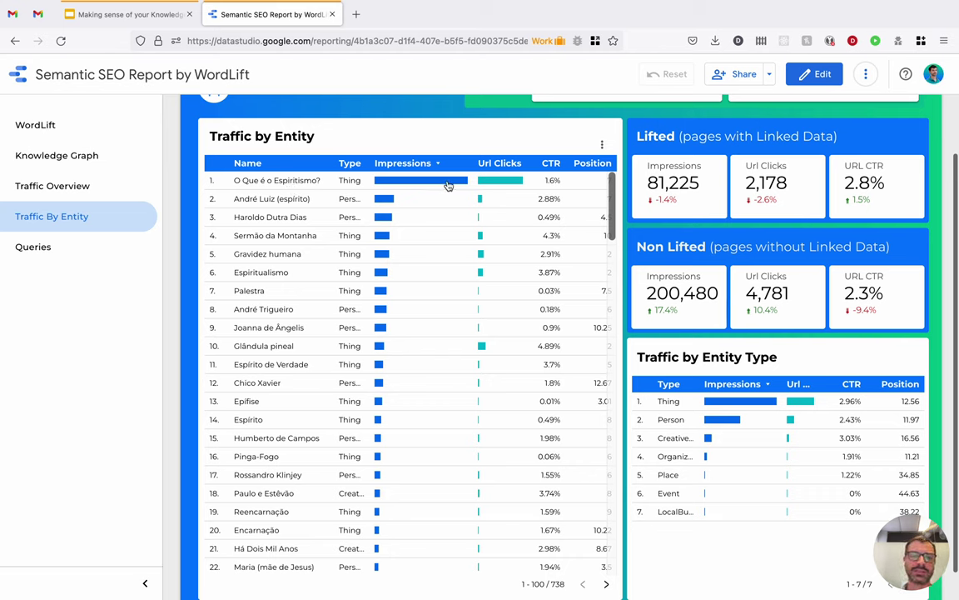
pyautogui.moveTo(425, 185)
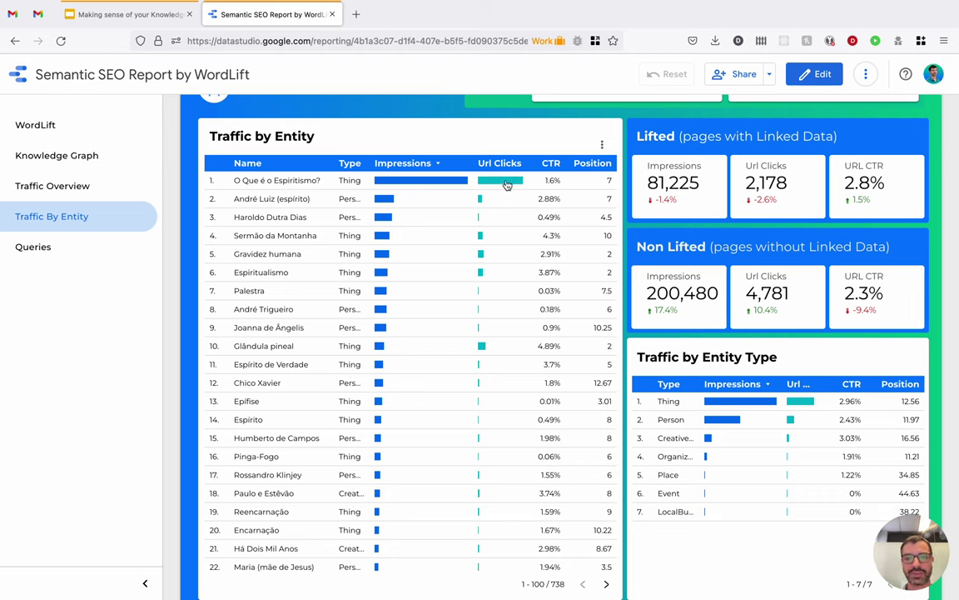
pyautogui.moveTo(522, 185)
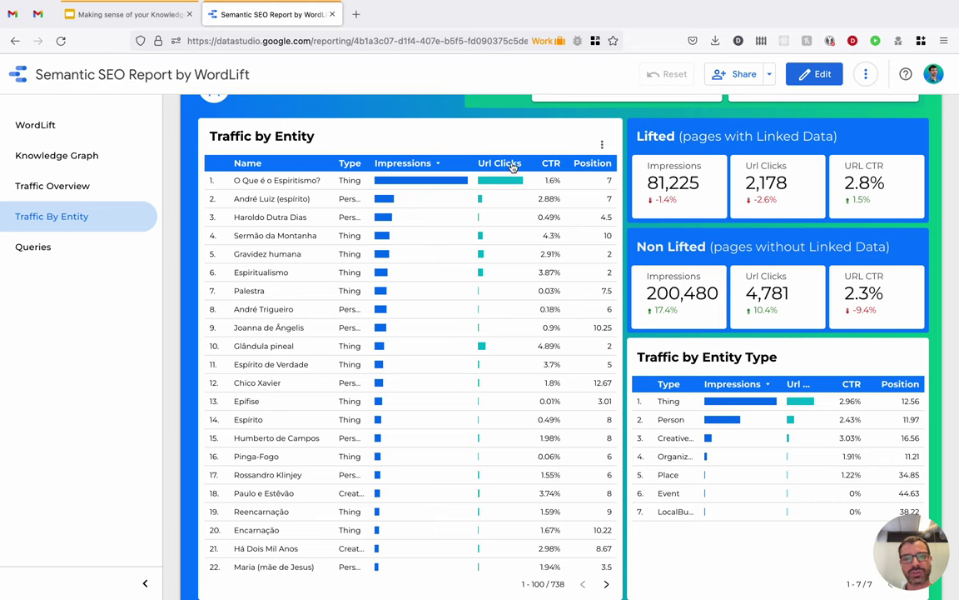
# - Sort the Traffic by Entity table by Url Clicks
pyautogui.click(510, 166)
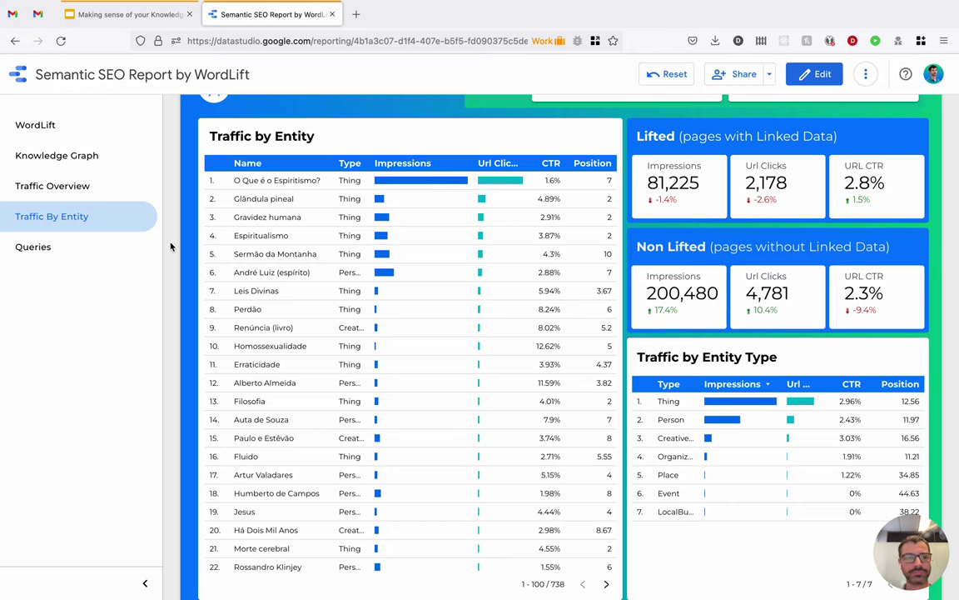
# - Go to the report's Queries page
pyautogui.click(101, 248)
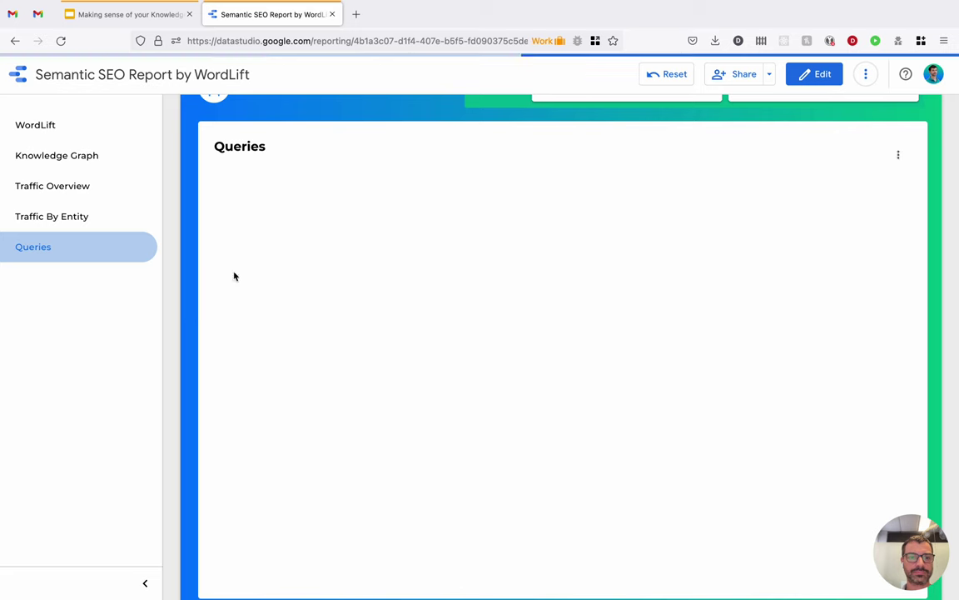
# - Scroll the Queries table, then switch the report into edit mode
pyautogui.scroll(2, 234, 275)
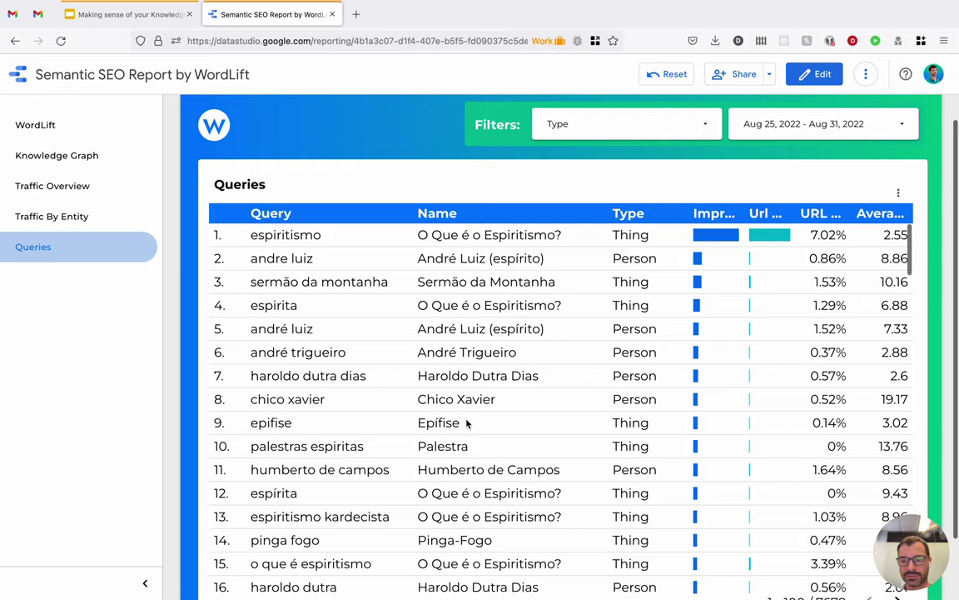
pyautogui.scroll(-2, 466, 423)
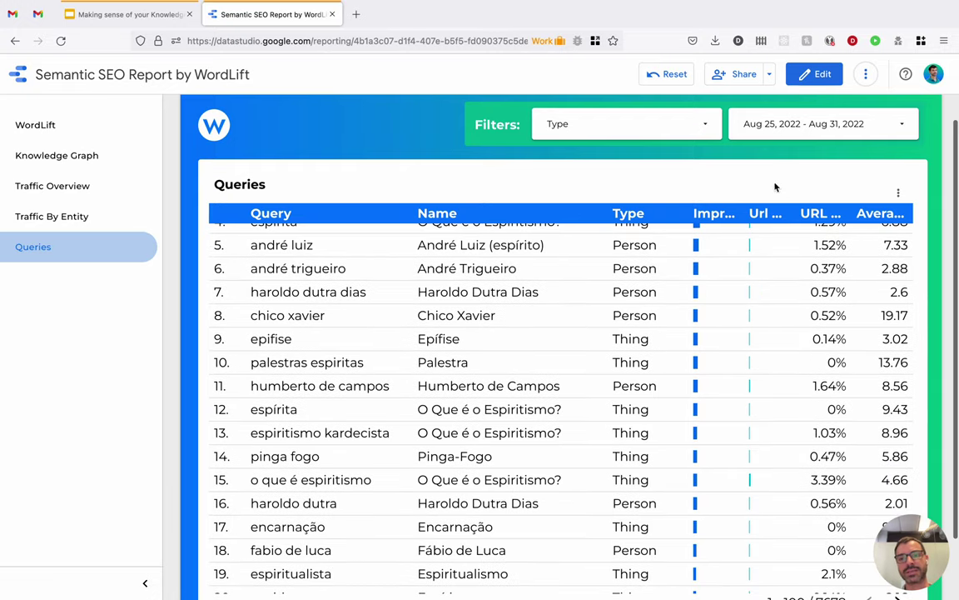
pyautogui.click(818, 77)
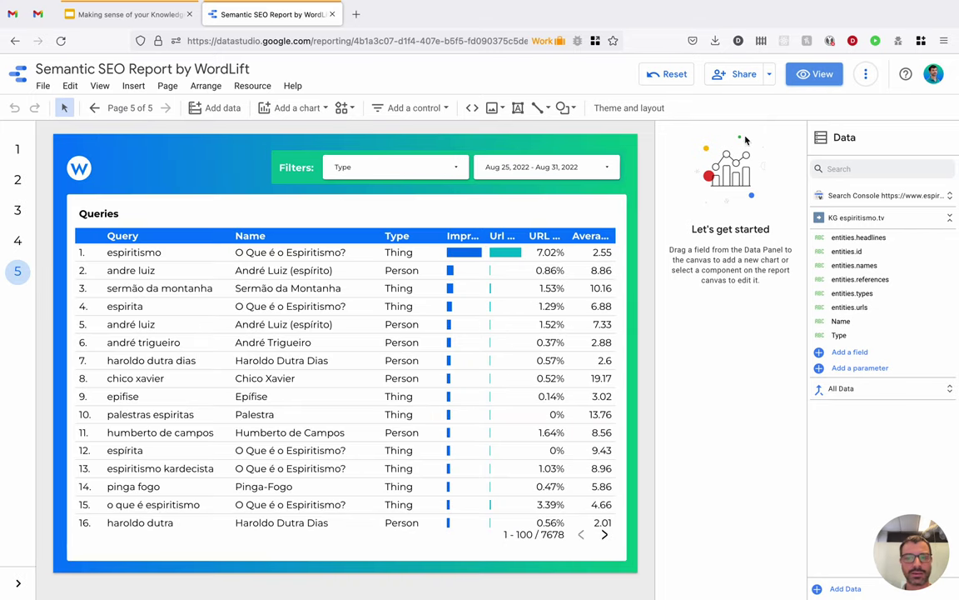
# - Open Resource > Manage added data sources to list Search Console and KG espiritismo.tv
pyautogui.click(242, 88)
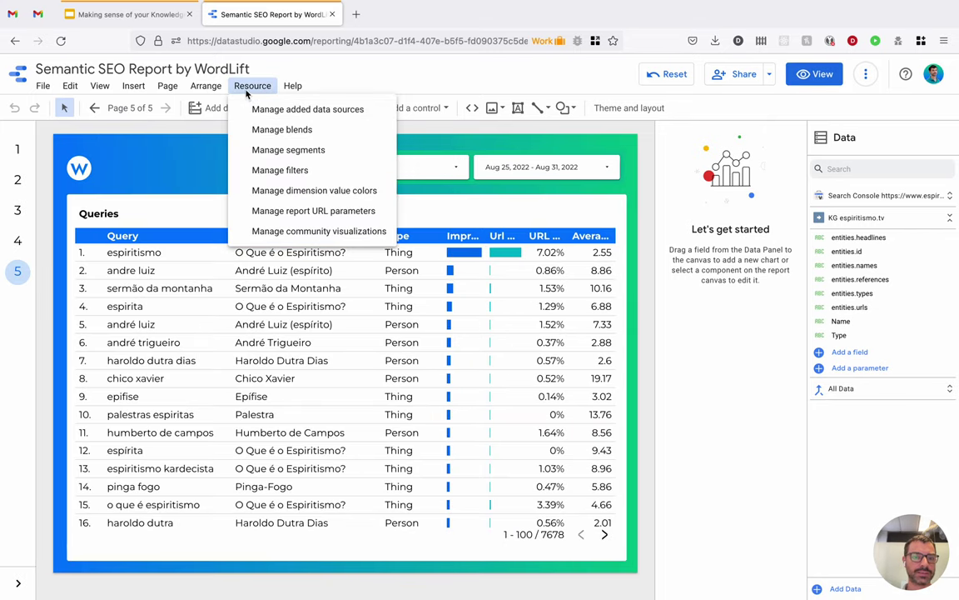
pyautogui.click(250, 109)
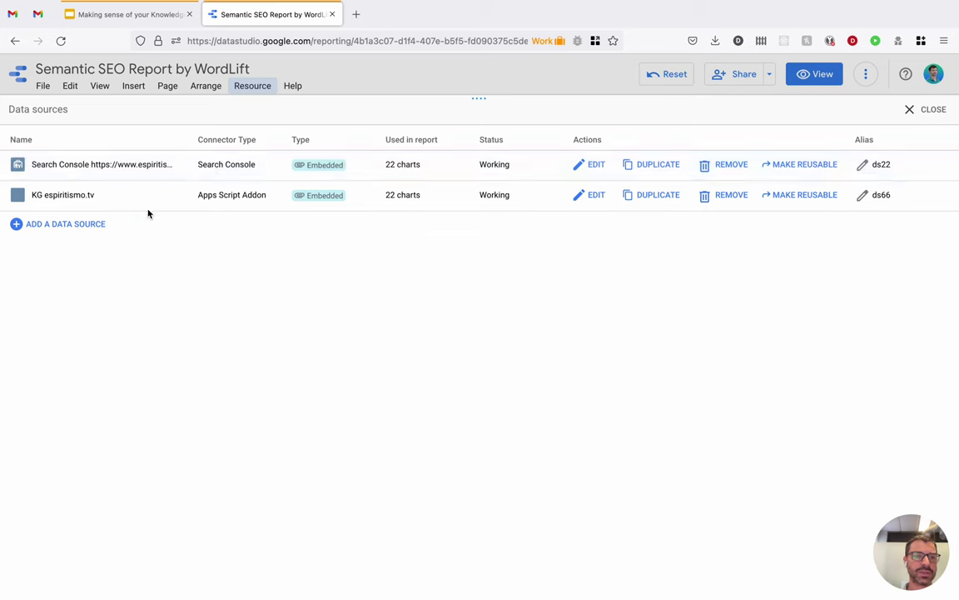
# - Edit KG espiritismo.tv and expand its WordLift connector's GraphQL query box
pyautogui.click(591, 194)
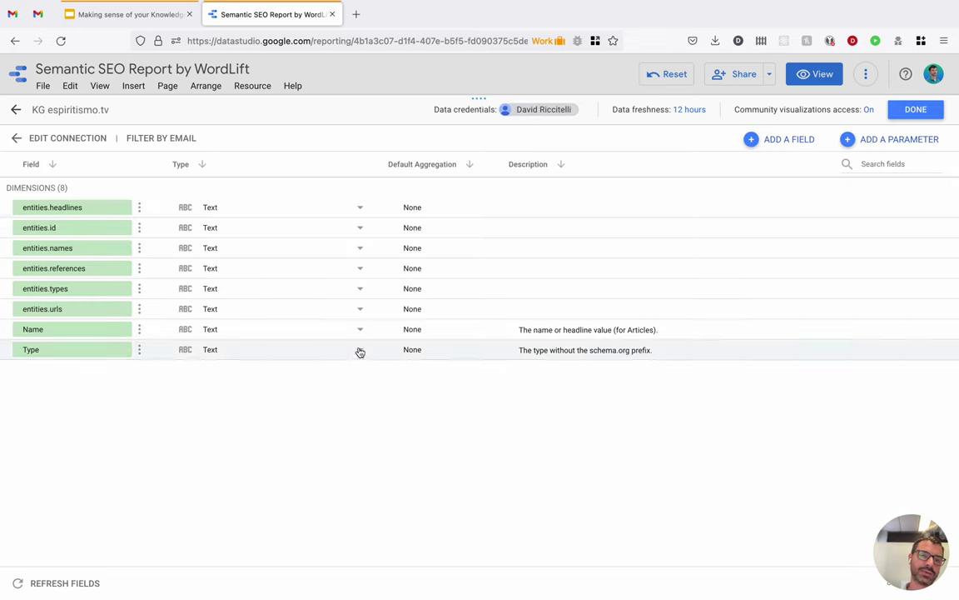
pyautogui.click(80, 138)
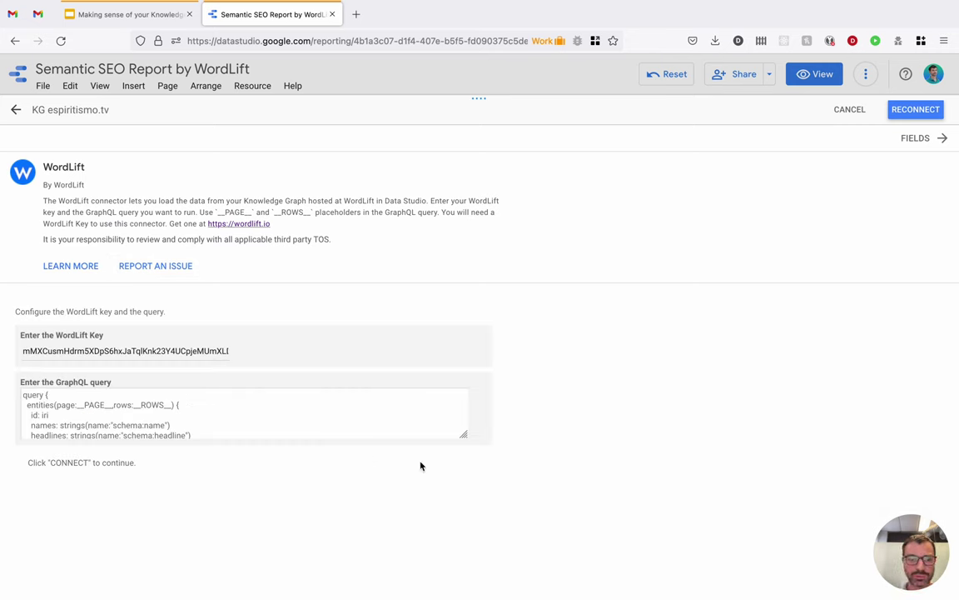
pyautogui.moveTo(463, 435); pyautogui.dragTo(475, 515)
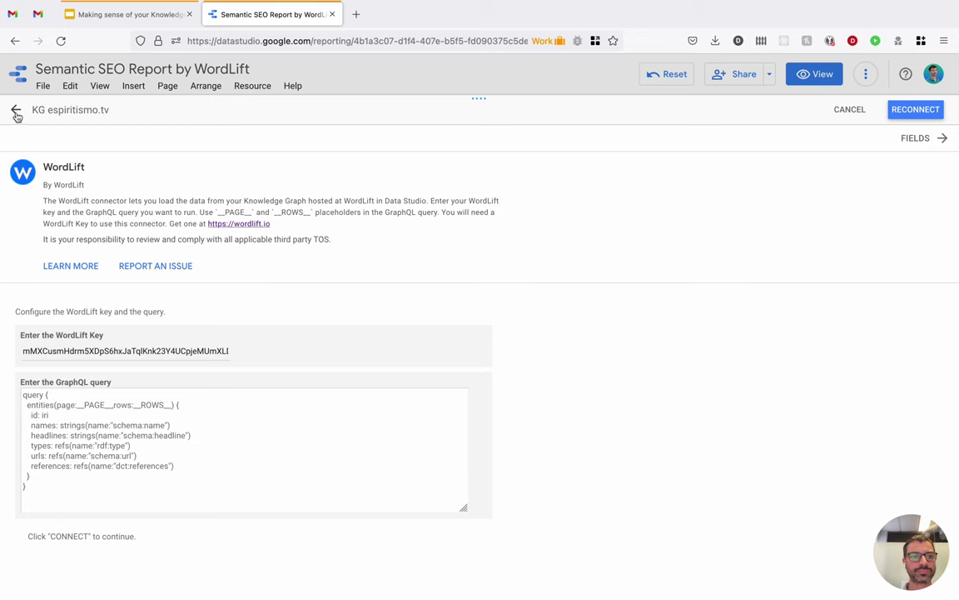
pyautogui.click(846, 111)
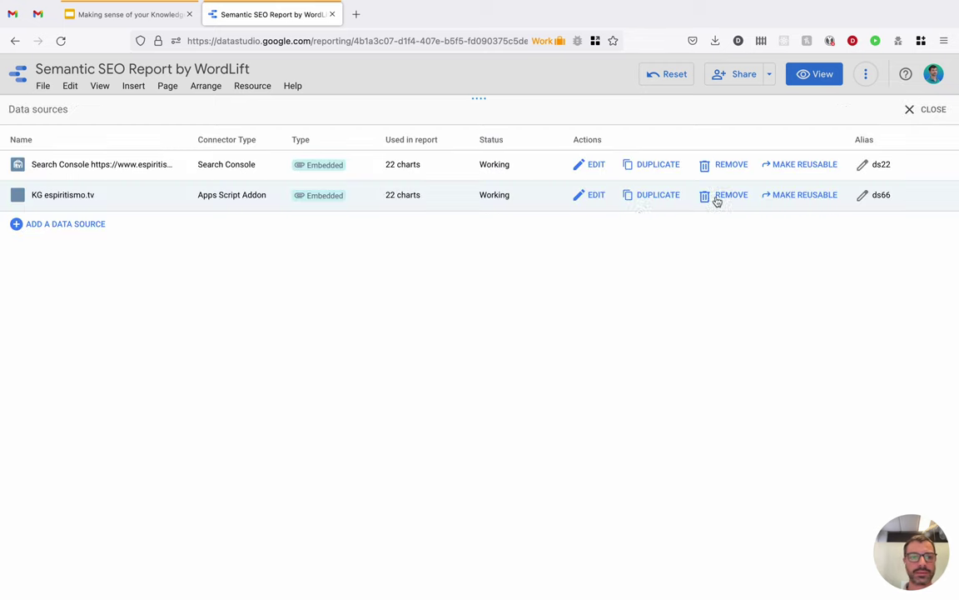
# - Review KG espiritismo.tv's fields, including entities.headlines, and return to the data sources list
pyautogui.click(598, 197)
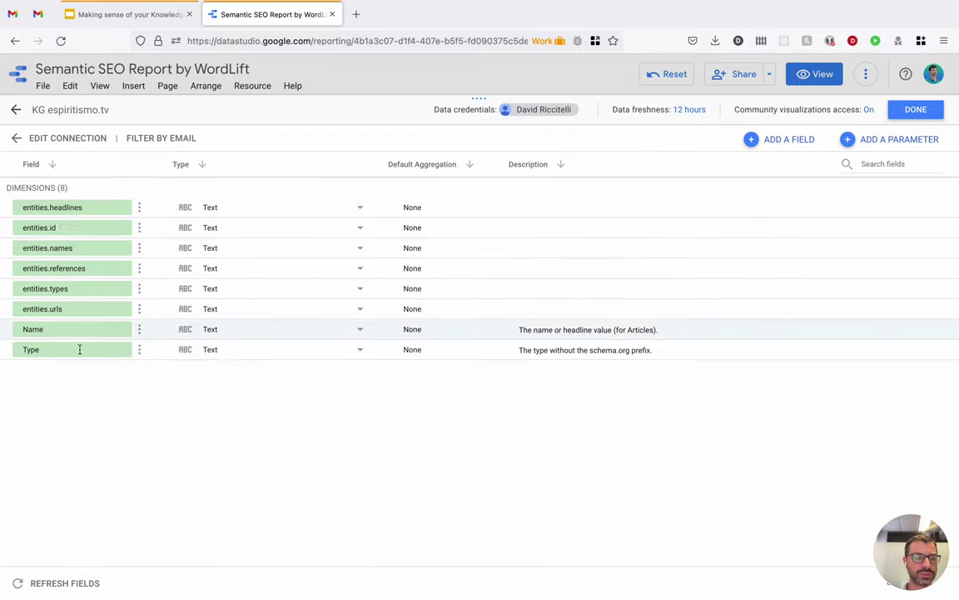
pyautogui.click(88, 208)
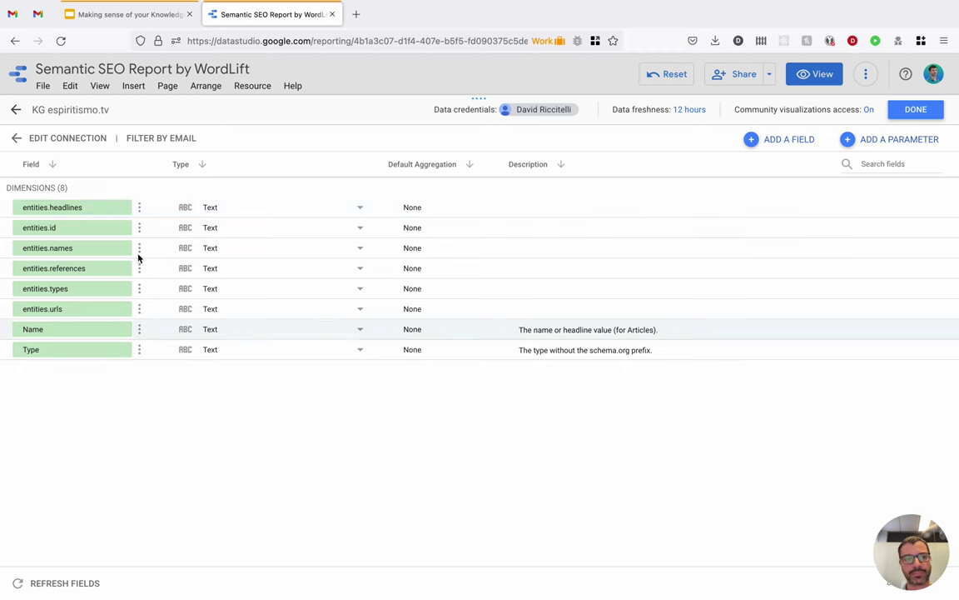
pyautogui.click(13, 110)
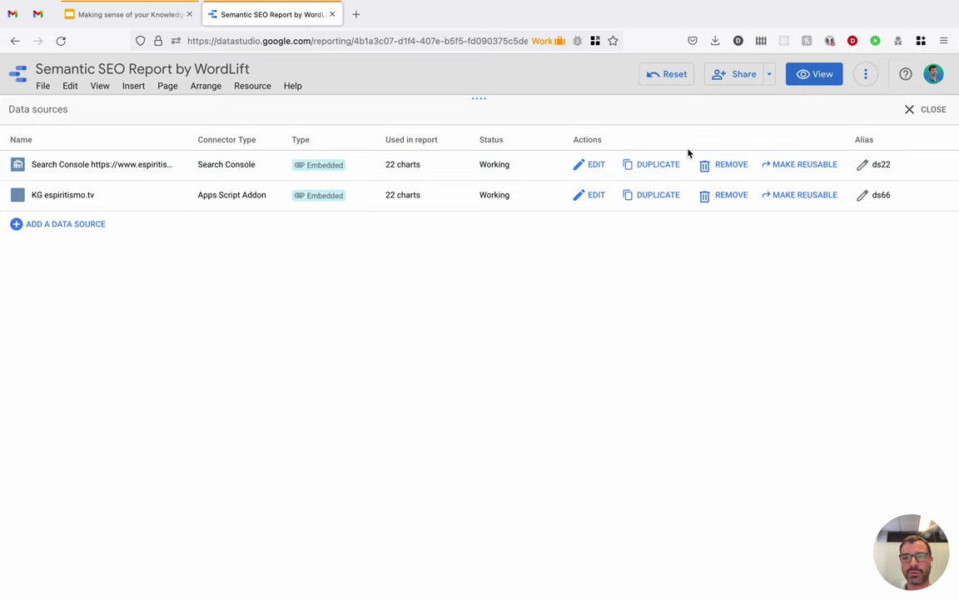
# - Open the All Data blend and view its entities.urls–Landing Page join without changing it
pyautogui.click(913, 109)
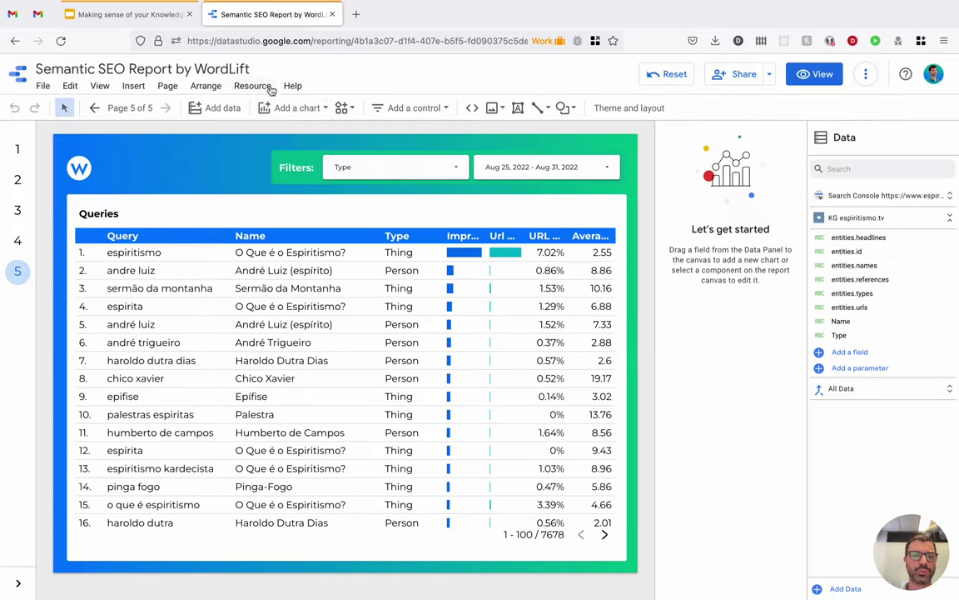
pyautogui.click(265, 86)
pyautogui.click(280, 129)
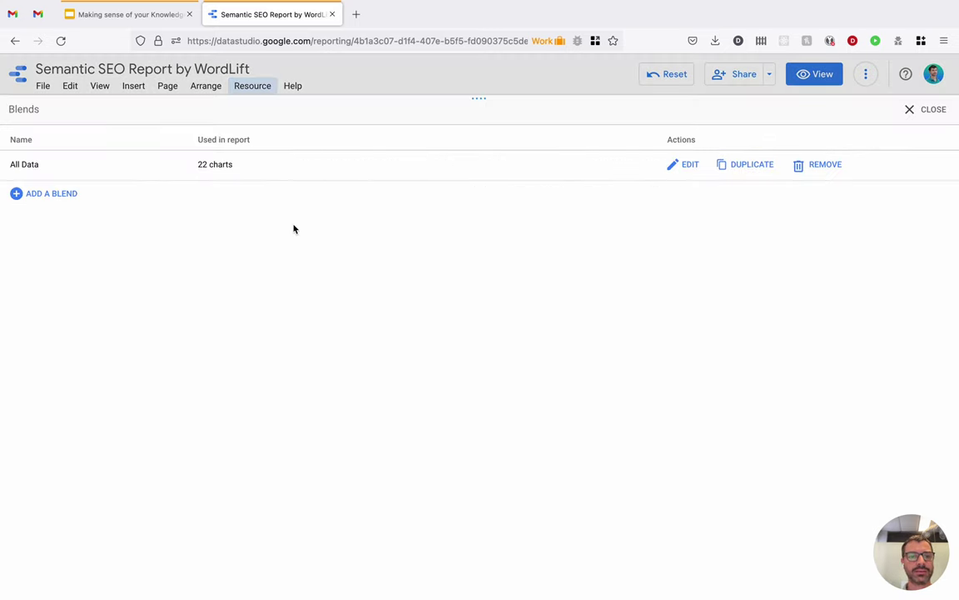
pyautogui.click(690, 166)
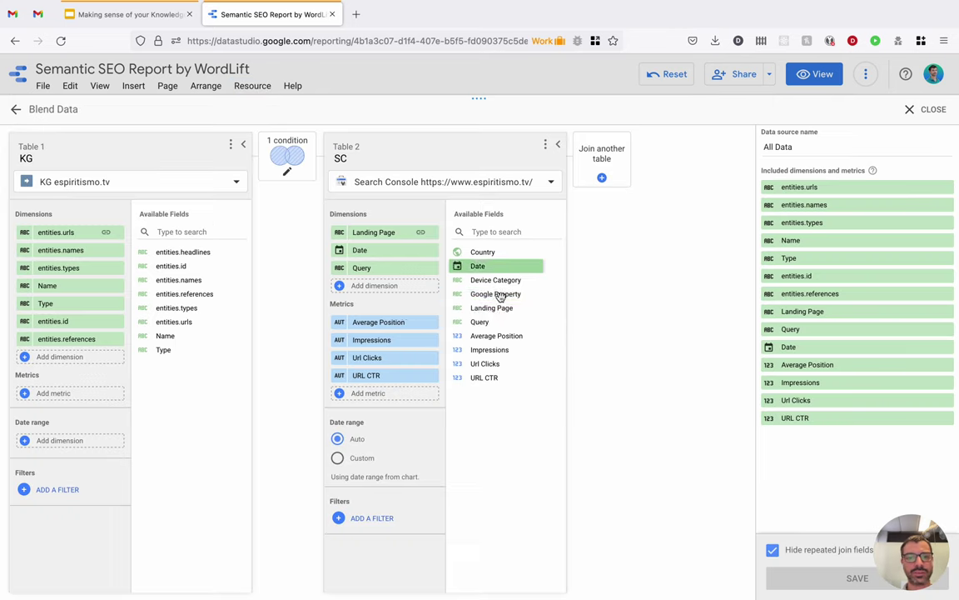
pyautogui.click(284, 158)
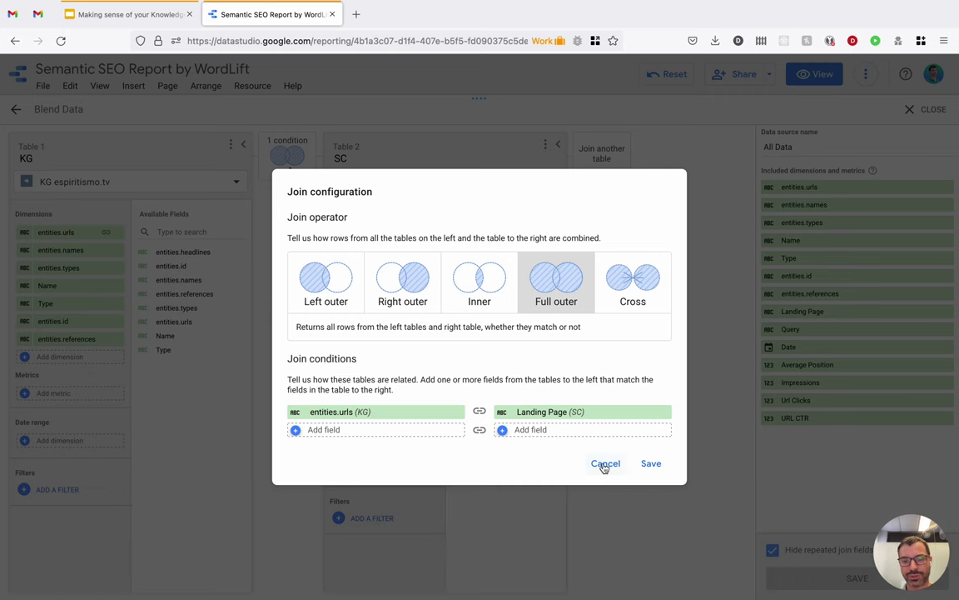
pyautogui.click(605, 464)
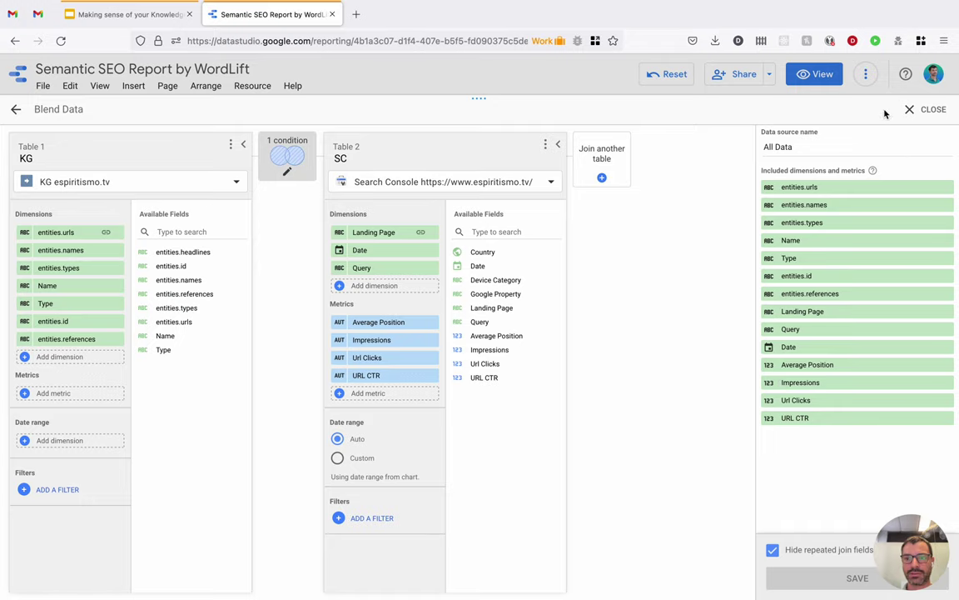
# - Close the blend editor and select all components on report page 2
pyautogui.click(925, 111)
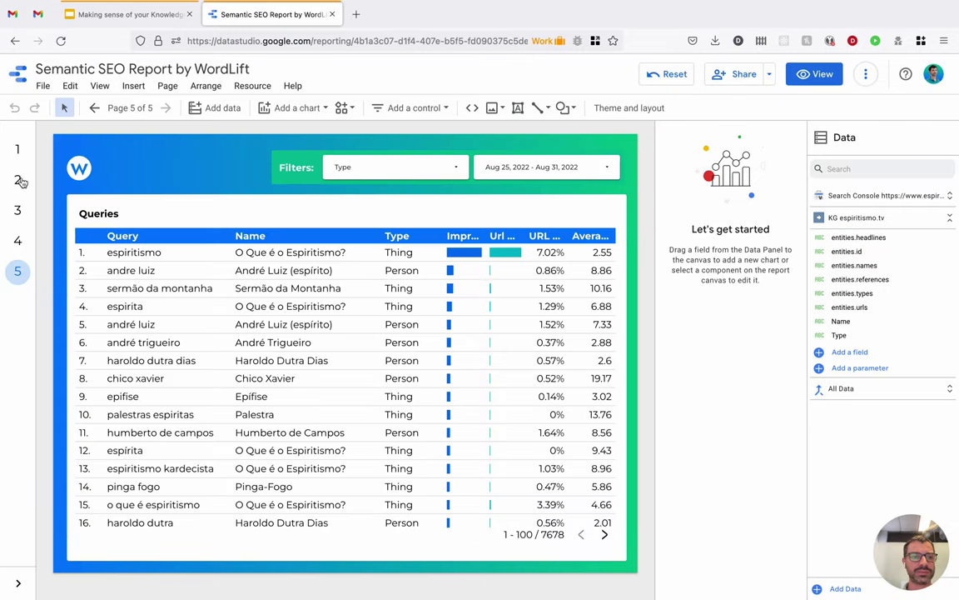
pyautogui.click(18, 181)
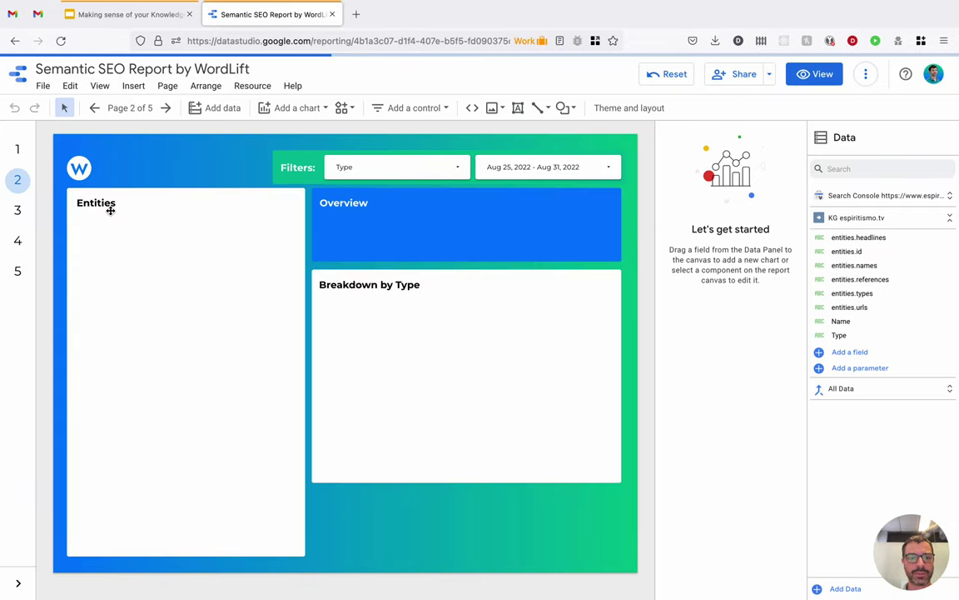
pyautogui.hotkey('ctrl', 'a')
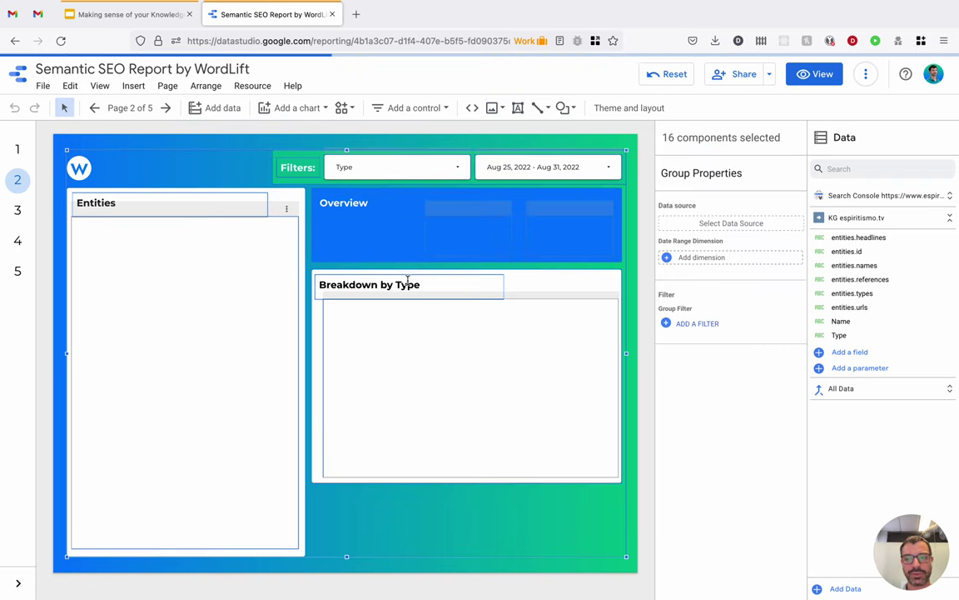
# - Inspect the Entities table and Breakdown by Type pie chart, then go to page 3
pyautogui.click(259, 313)
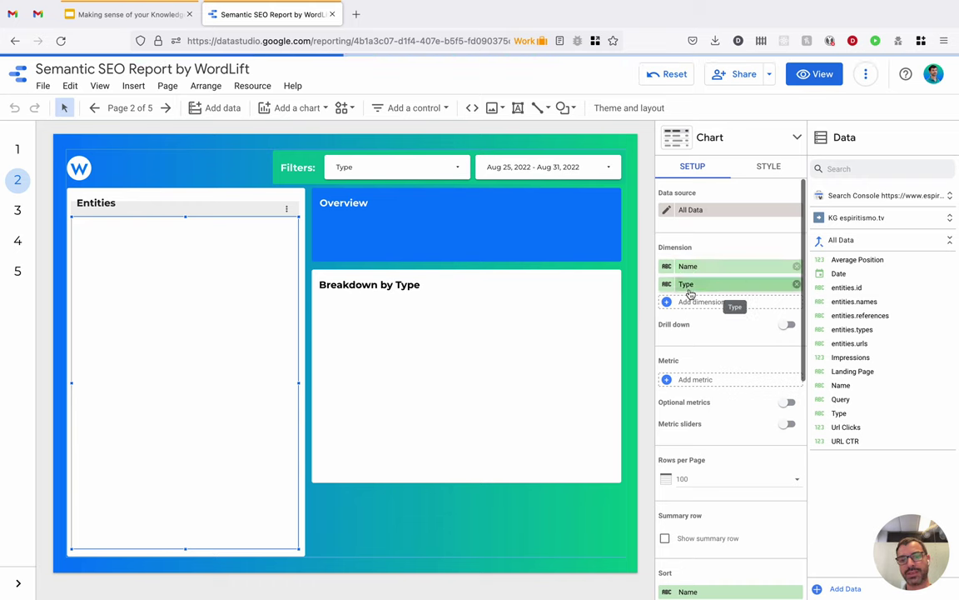
pyautogui.click(437, 328)
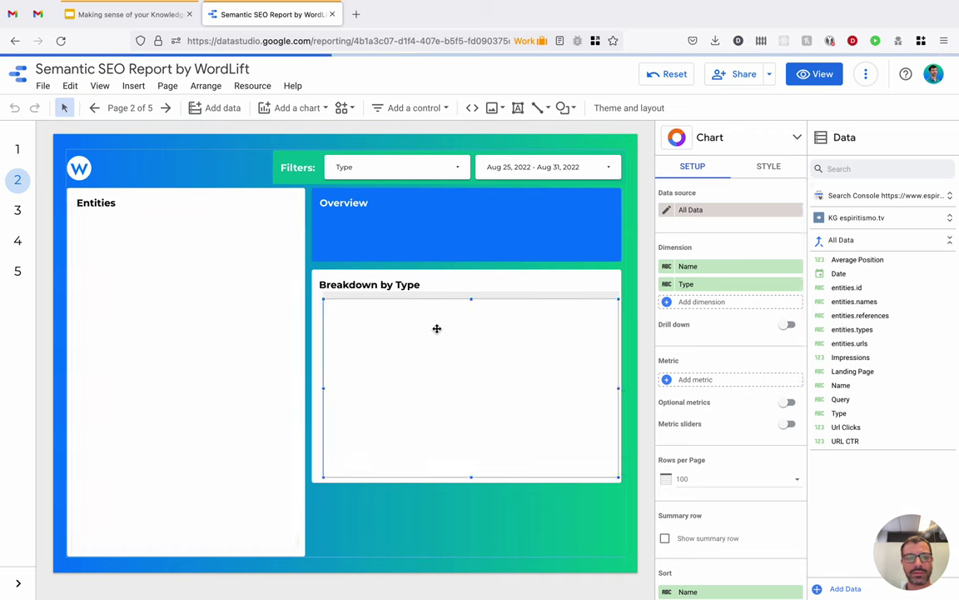
pyautogui.hotkey('ctrl', 'a')
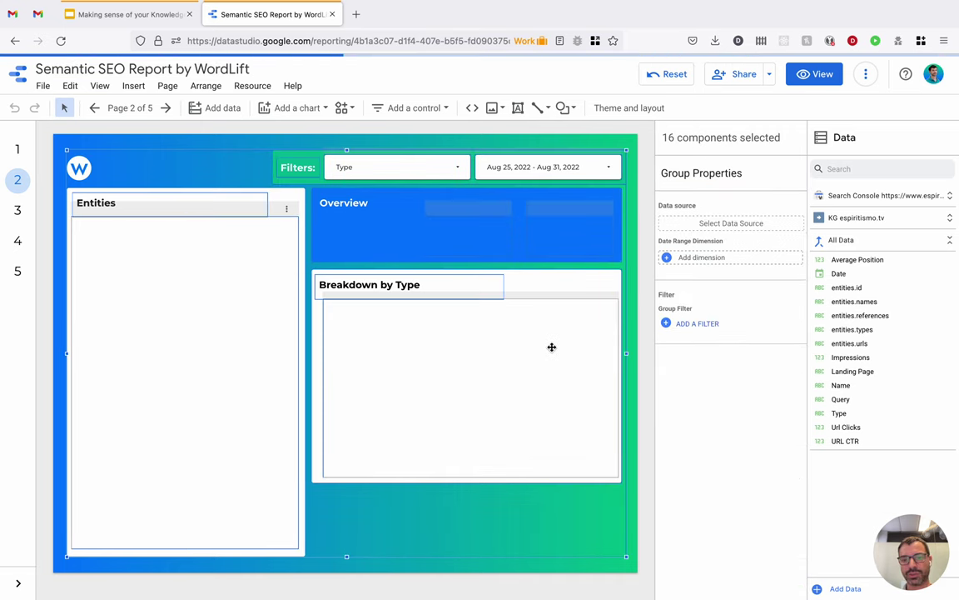
pyautogui.click(552, 346)
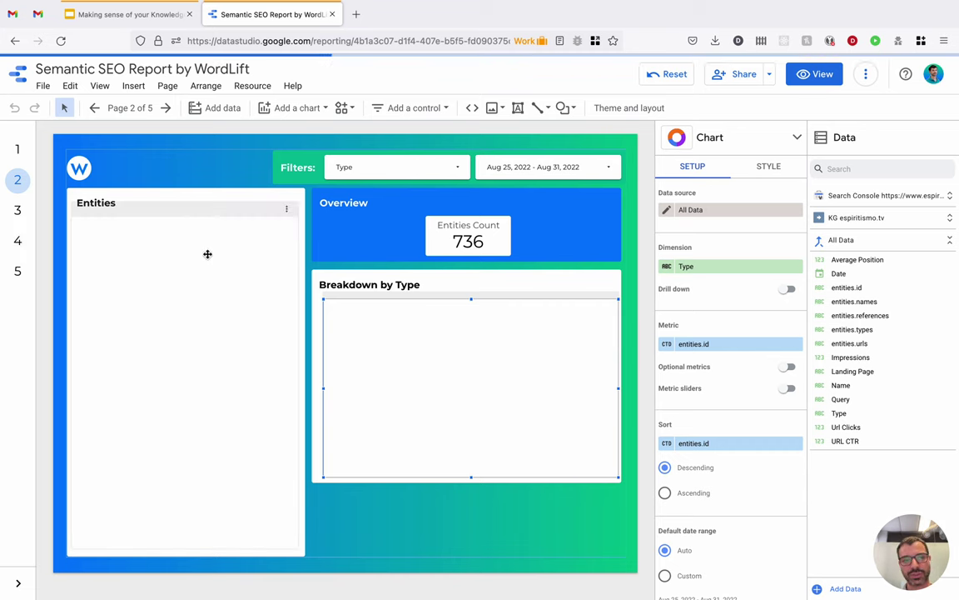
pyautogui.click(17, 210)
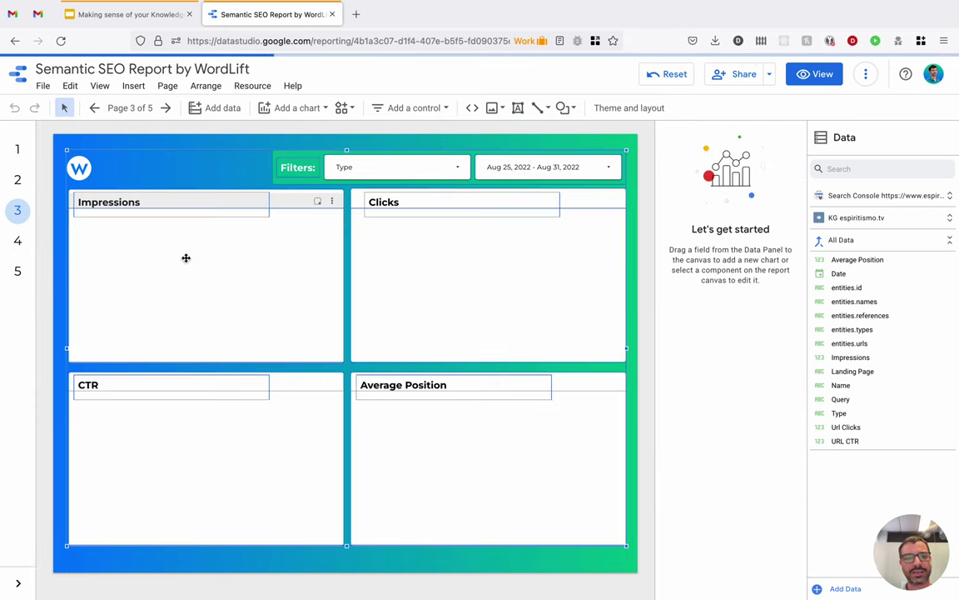
# - Inspect the Impressions chart and date range unchanged, then open the Type filter's entity list
pyautogui.click(196, 262)
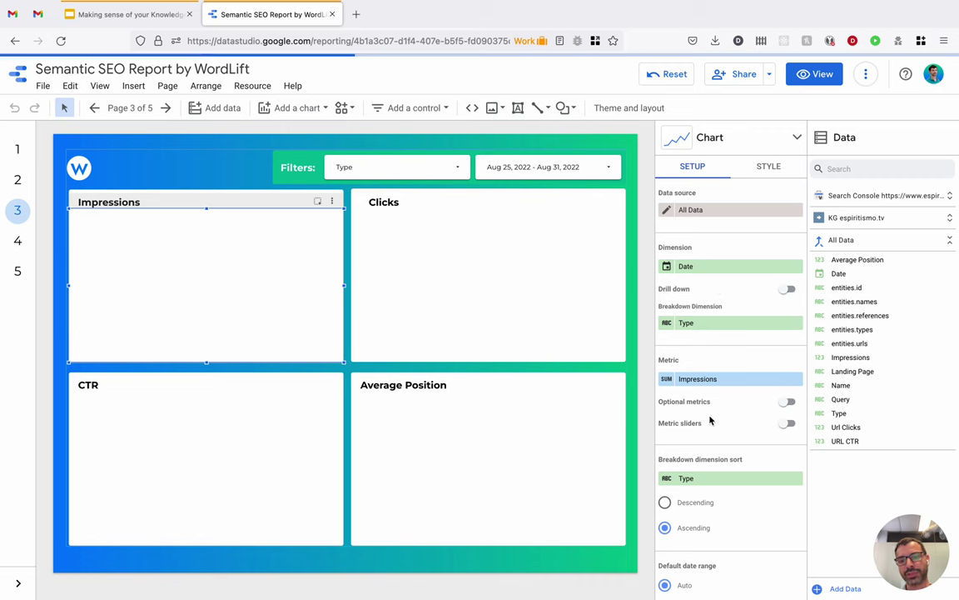
pyautogui.scroll(-1, 708, 399)
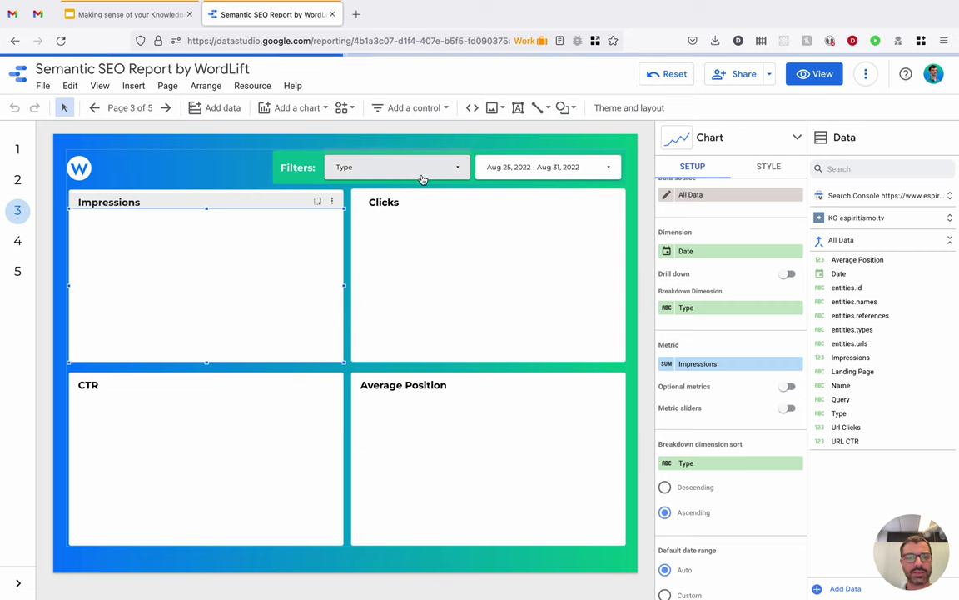
pyautogui.click(546, 169)
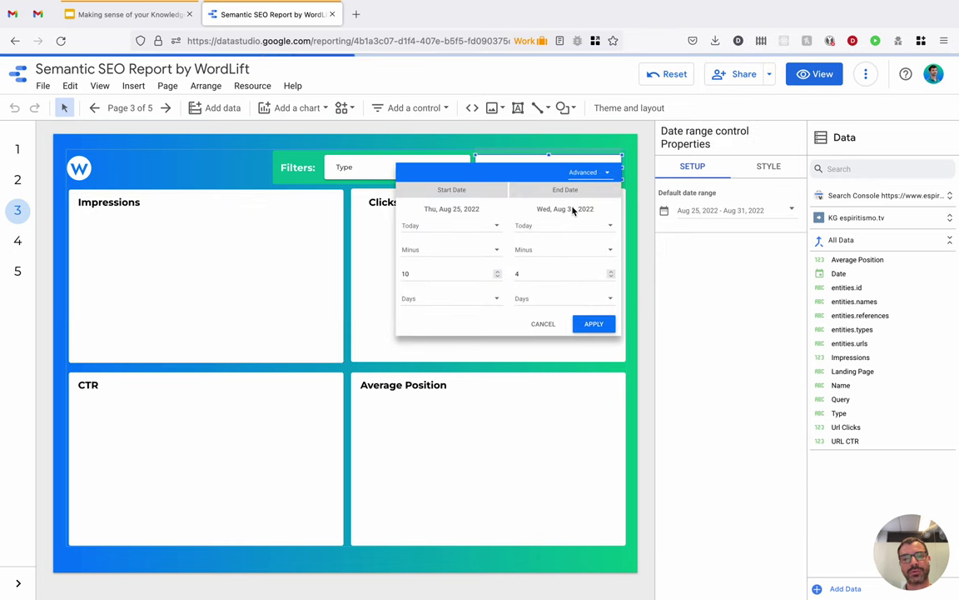
pyautogui.click(547, 326)
pyautogui.click(460, 167)
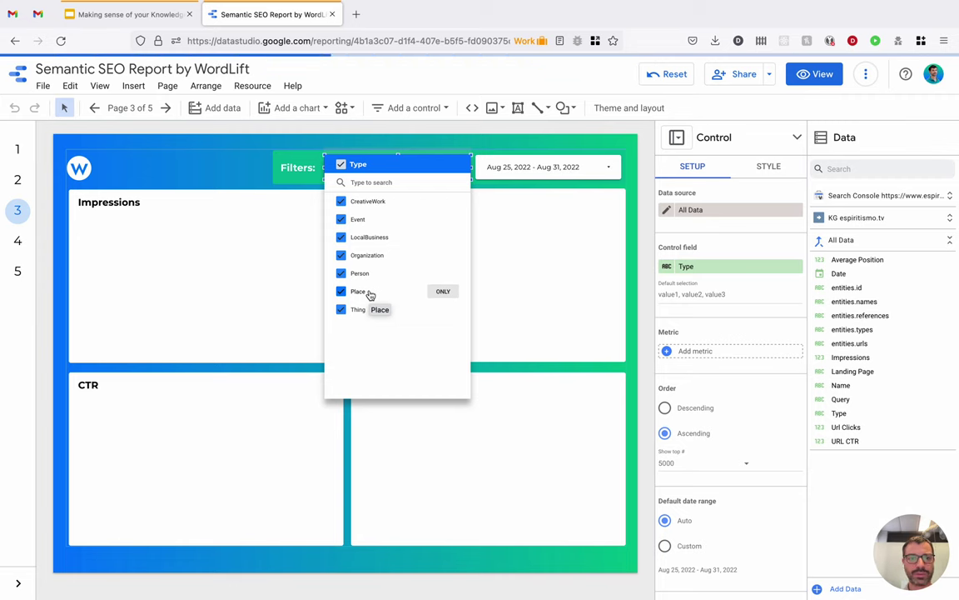
# - Start the slideshow from slide one and reach the 'How does it work?' Website-to-WordLift-to-Data Studio diagram
pyautogui.hotkey('ctrl', 'shift', 'Tab')
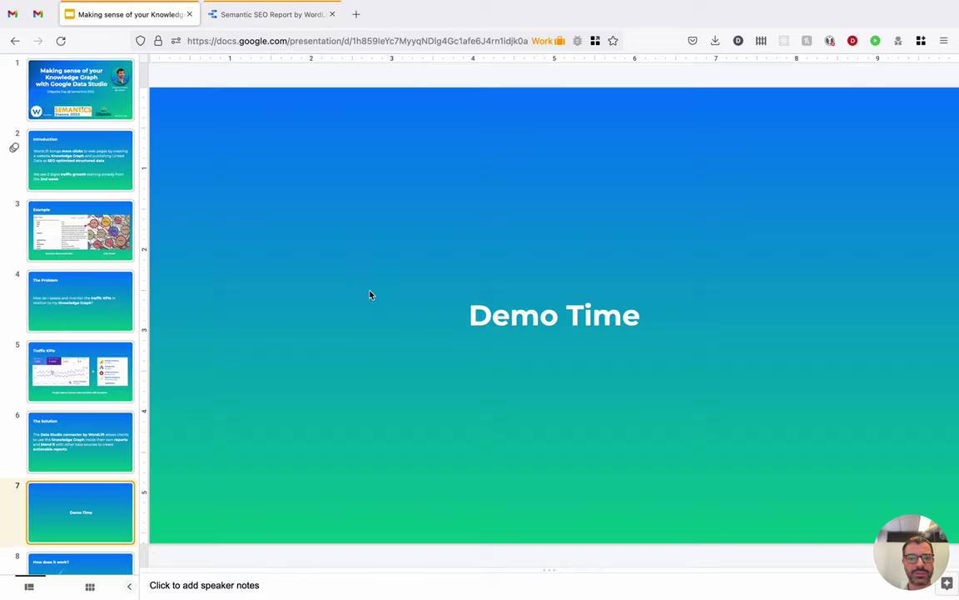
pyautogui.hotkey('ctrl', 'shift', 'F5')
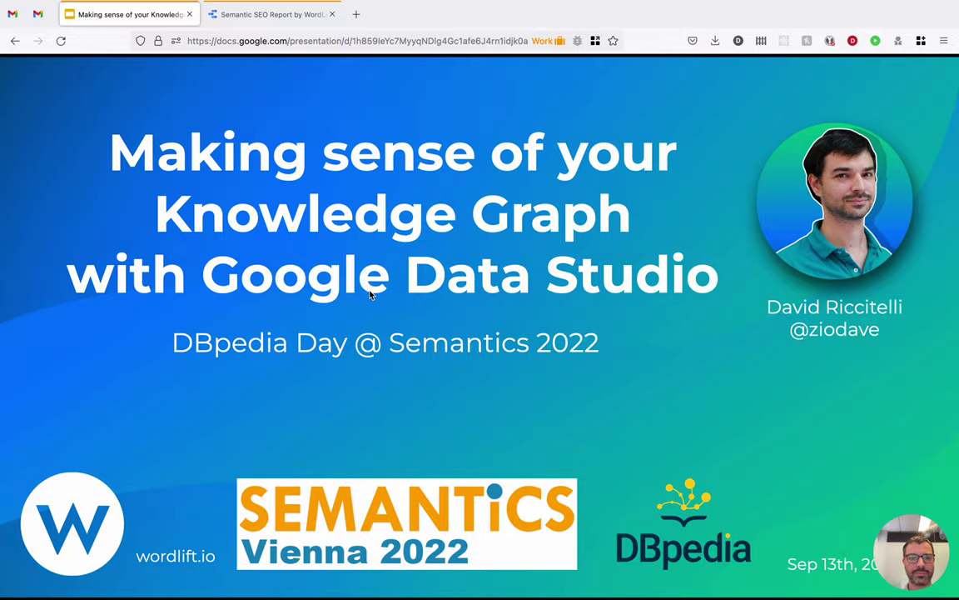
pyautogui.press('Right')
pyautogui.press('Right')
pyautogui.press('Right')
pyautogui.press('Right')
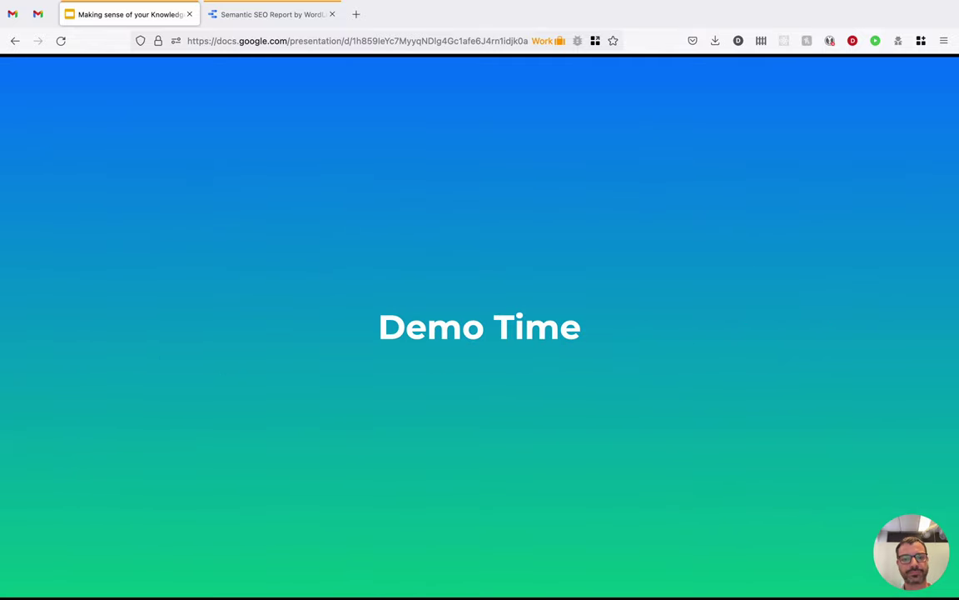
pyautogui.press('Left')
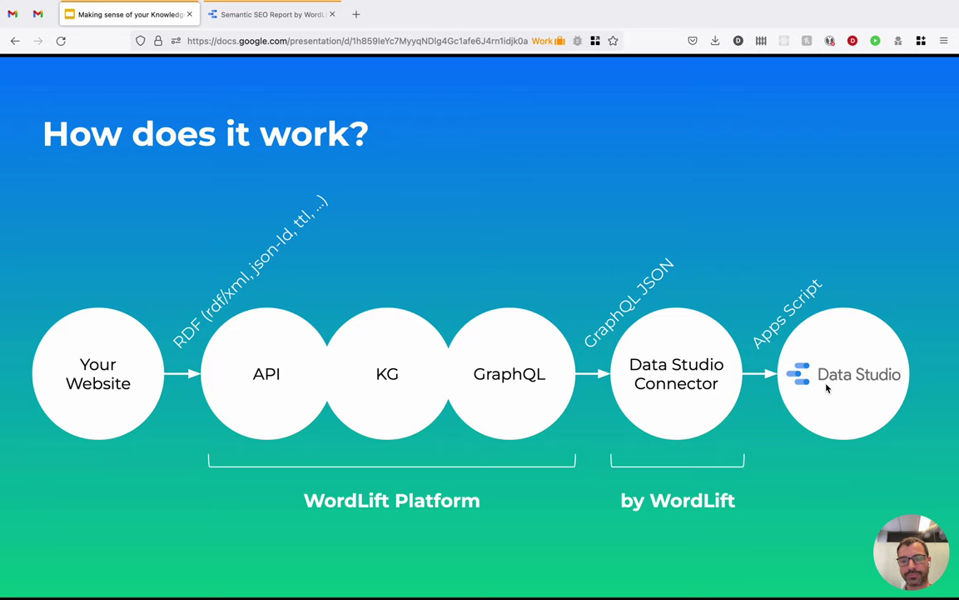
# - Step through the Example KG data and Example GraphQL query slides to the Follow Up links slide
pyautogui.press('Right')
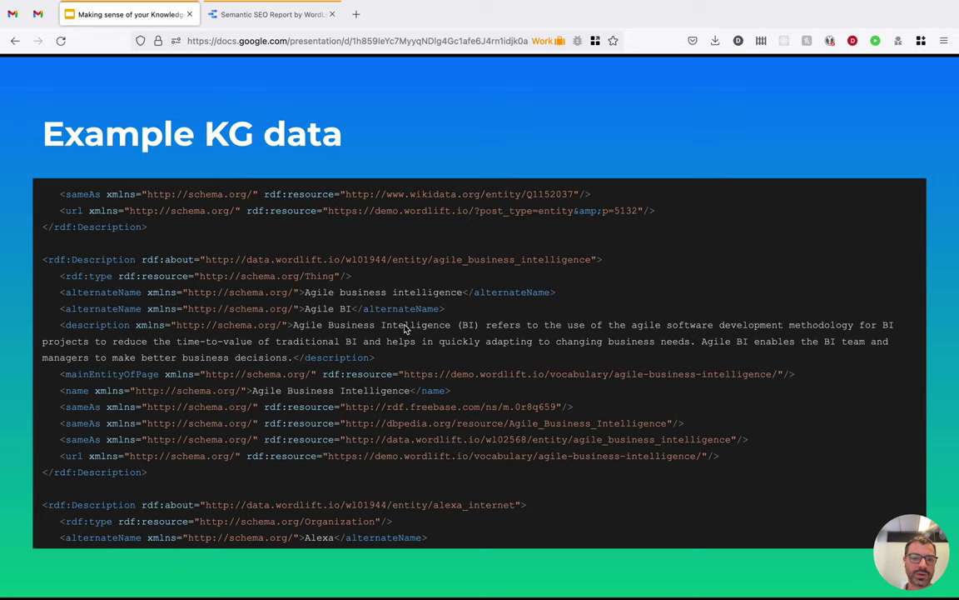
pyautogui.press('Right')
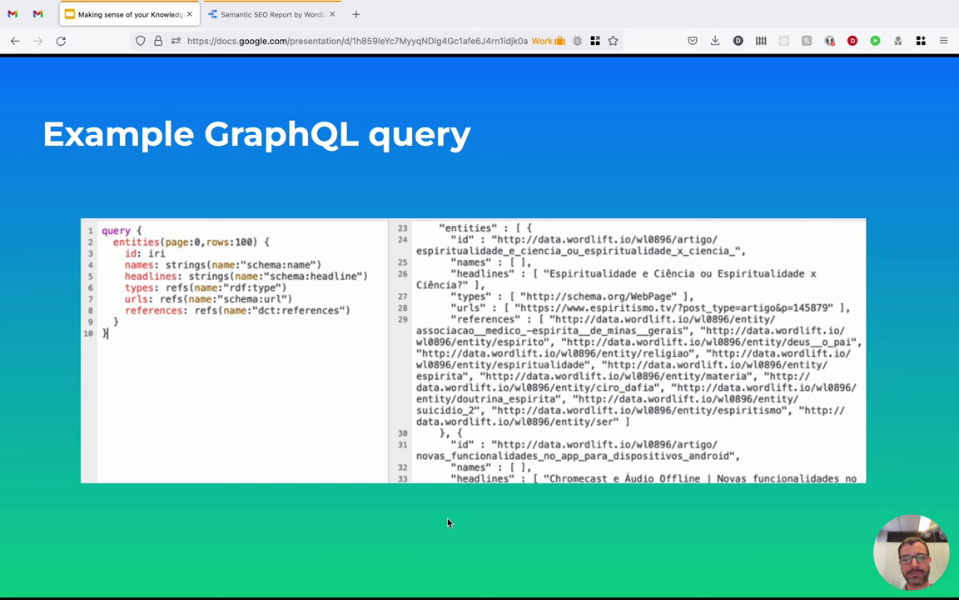
pyautogui.press('Right')
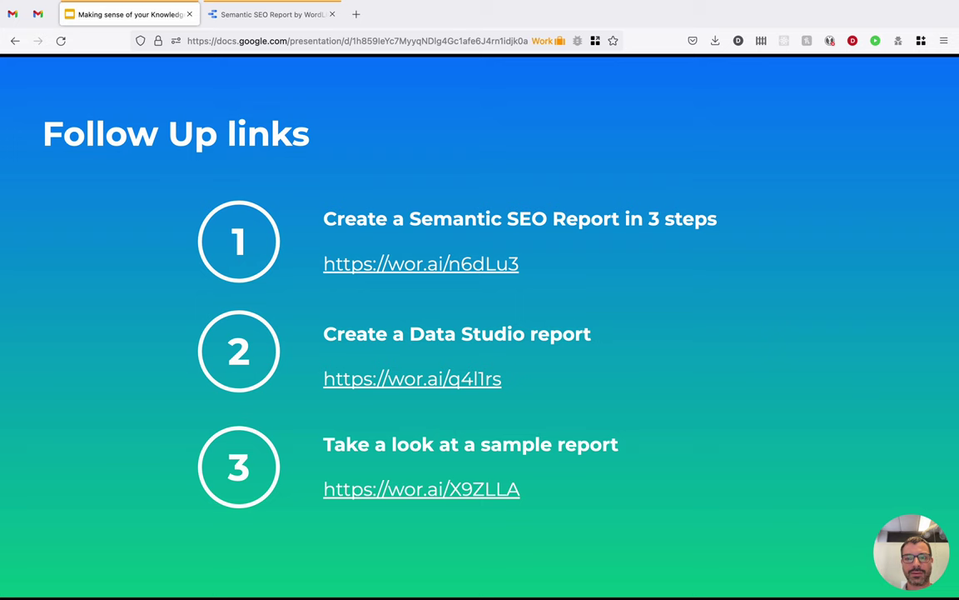